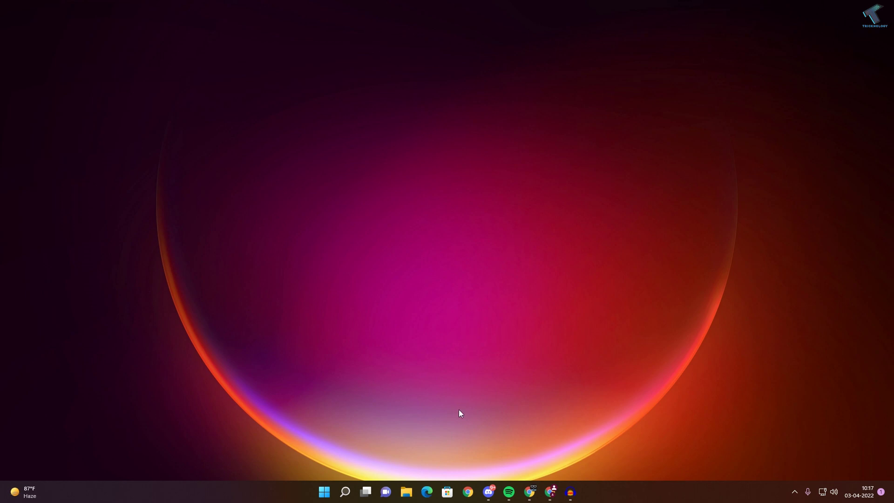
- Search Microsoft Store for 'Microsoft Defender' and open the Microsoft Defender Preview listing
click(448, 492)
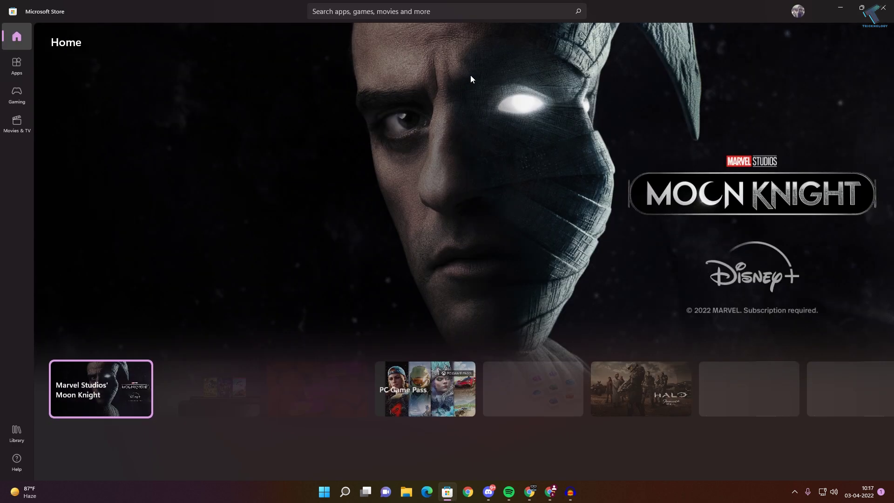
click(431, 12)
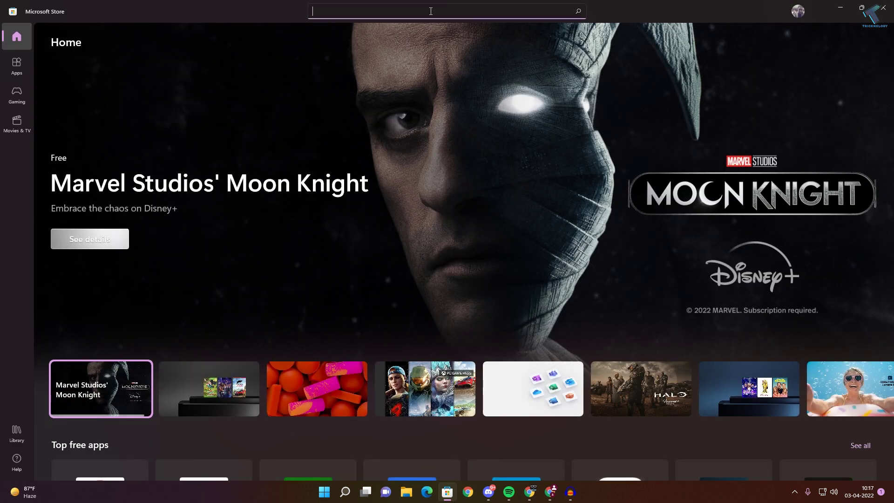
text(Microsoft De)
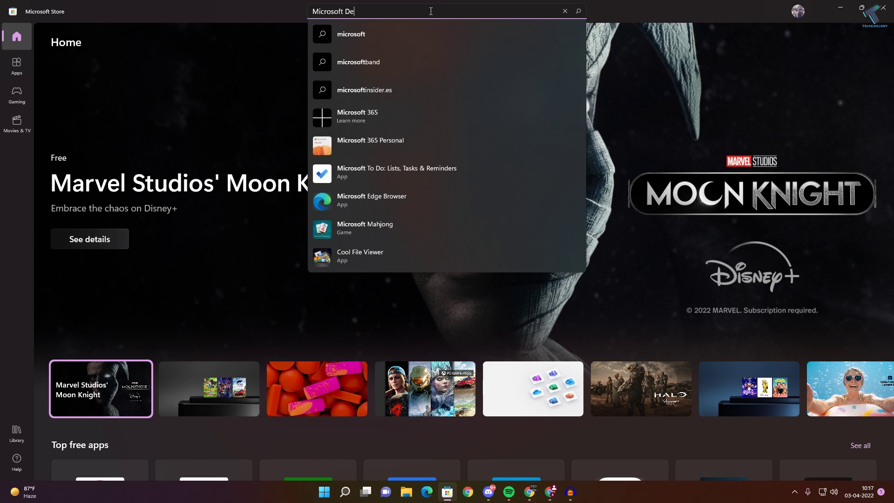
text(fender)
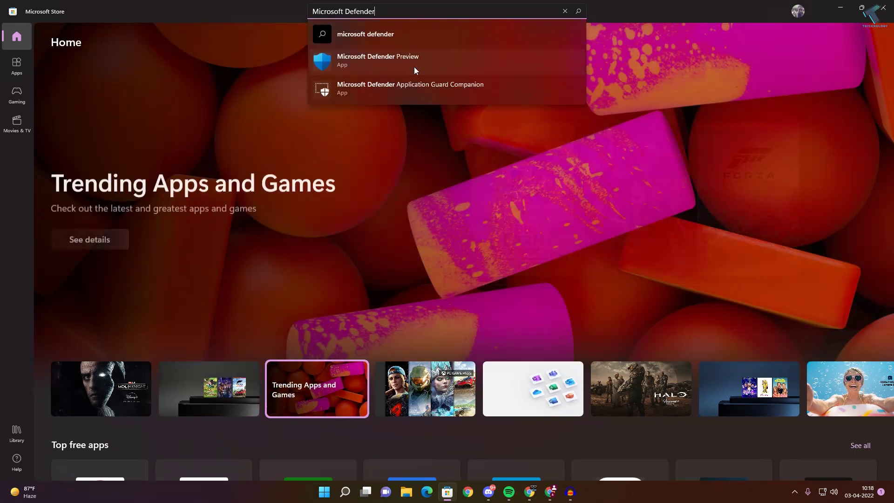
click(414, 70)
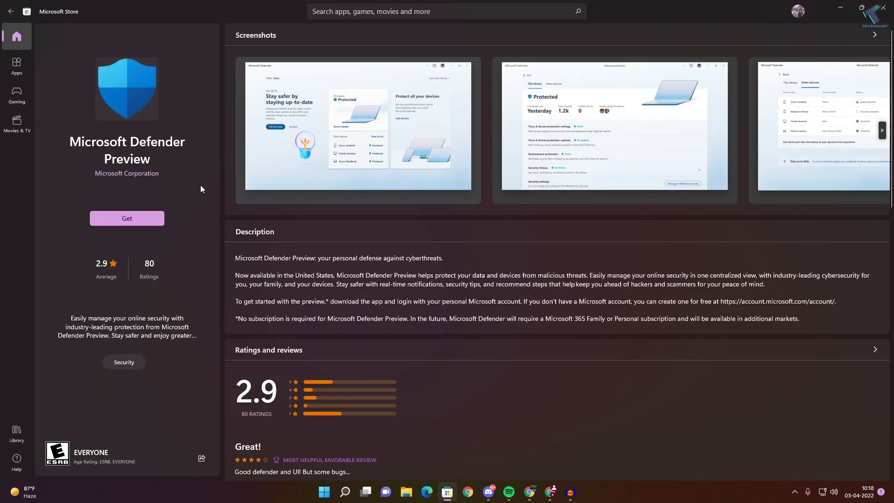
- Get Microsoft Defender Preview, then bring up Chrome showing its iPhone App Store listing
click(145, 220)
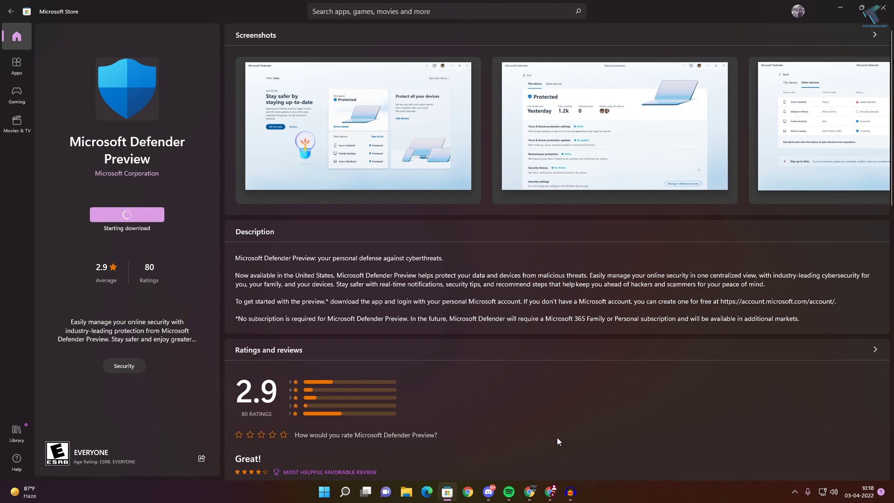
click(551, 492)
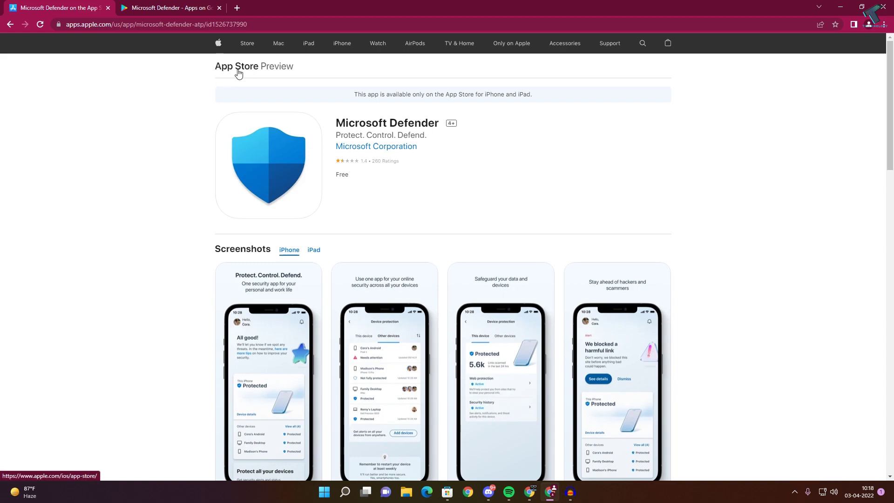
- Copy the Microsoft Defender app title from the App Store listing tab
click(154, 8)
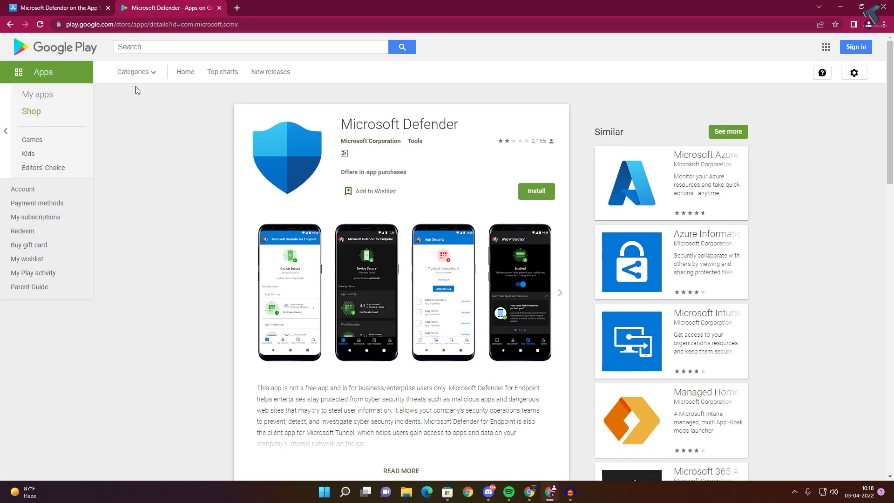
click(72, 6)
drag(334, 126, 436, 123)
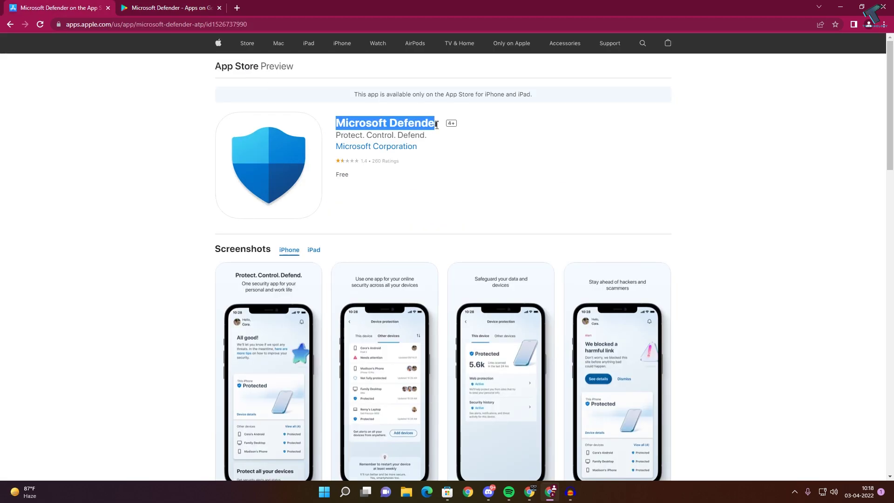
right_click(437, 124)
click(462, 132)
- Search Google Play for the copied title and open the Microsoft Defender result
click(171, 8)
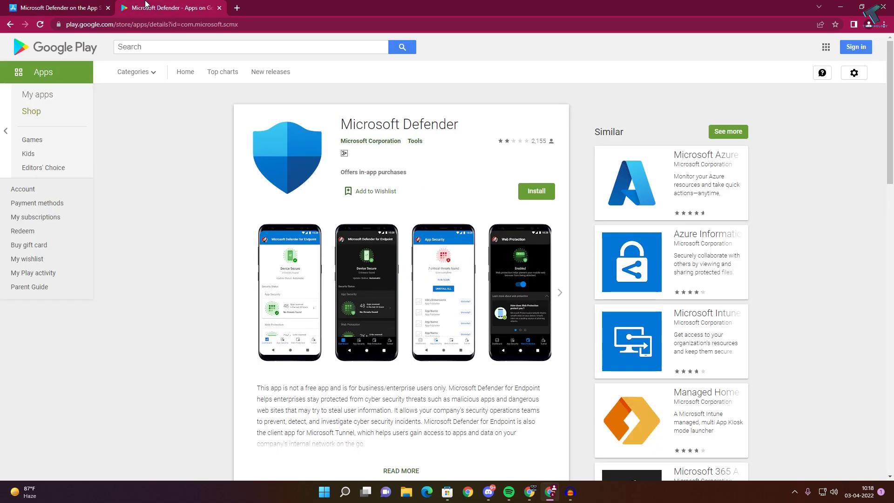
right_click(265, 54)
click(316, 120)
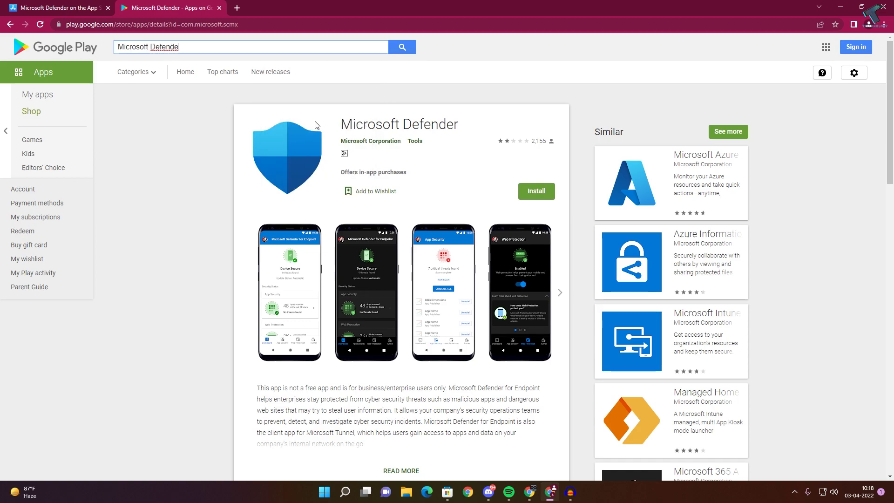
text(r)
click(405, 48)
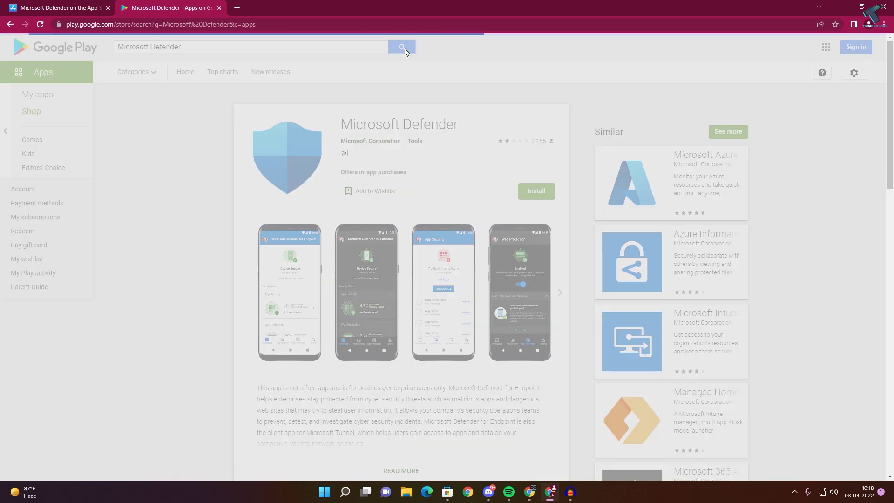
click(167, 161)
scroll(391, 224, down, 4)
scroll(383, 266, up, 5)
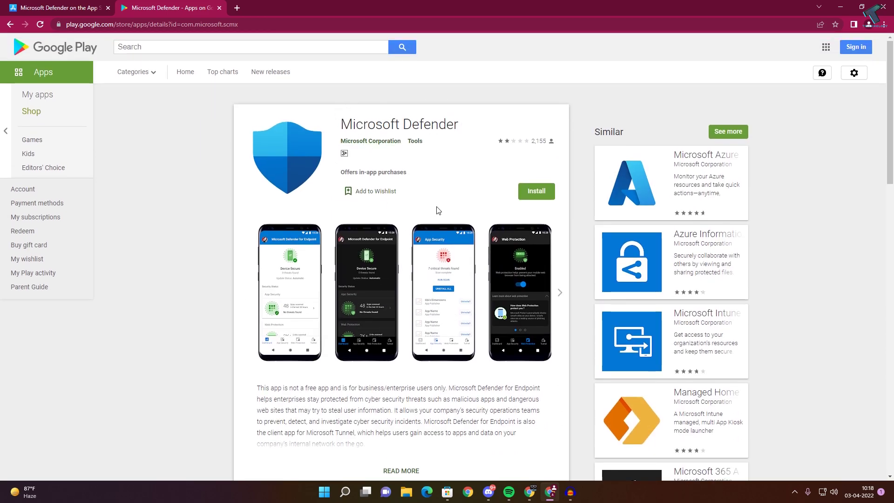
scroll(306, 261, down, 5)
scroll(249, 255, up, 5)
- Minimize Chrome and launch the installed Microsoft Defender Preview from its Store page
drag(468, 5, 610, 45)
click(867, 52)
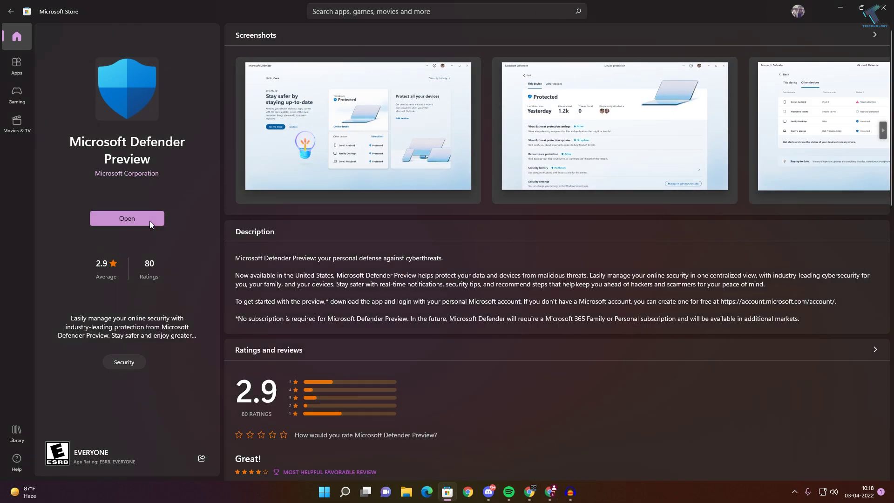
click(150, 221)
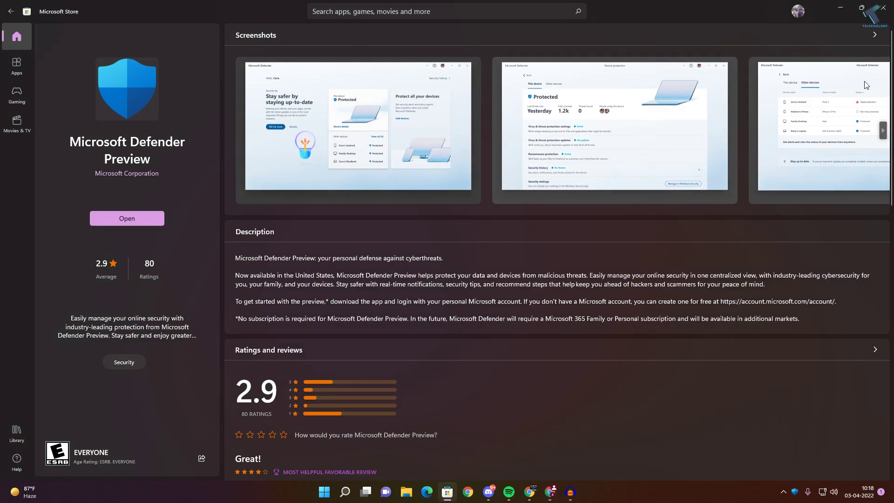